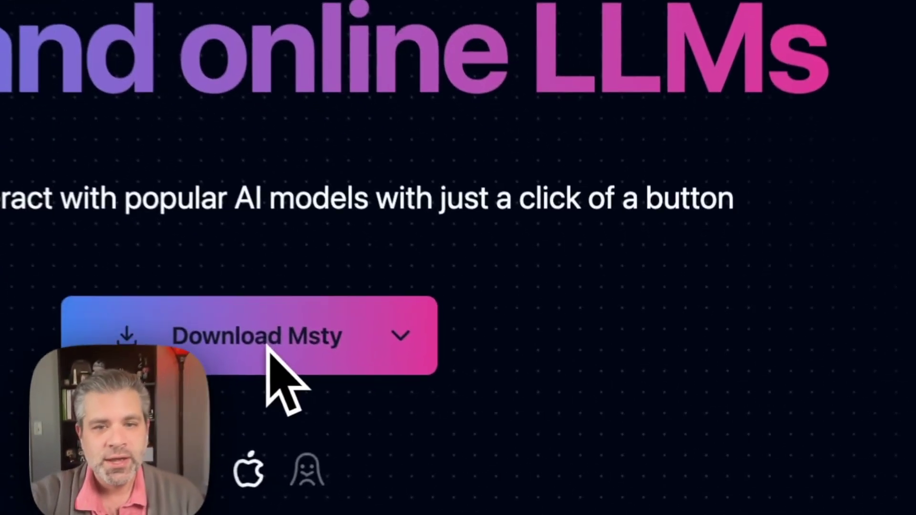
- Download the Msty installer from its website and open the Msty_arm64.dmg disk image
left_click(267, 346)
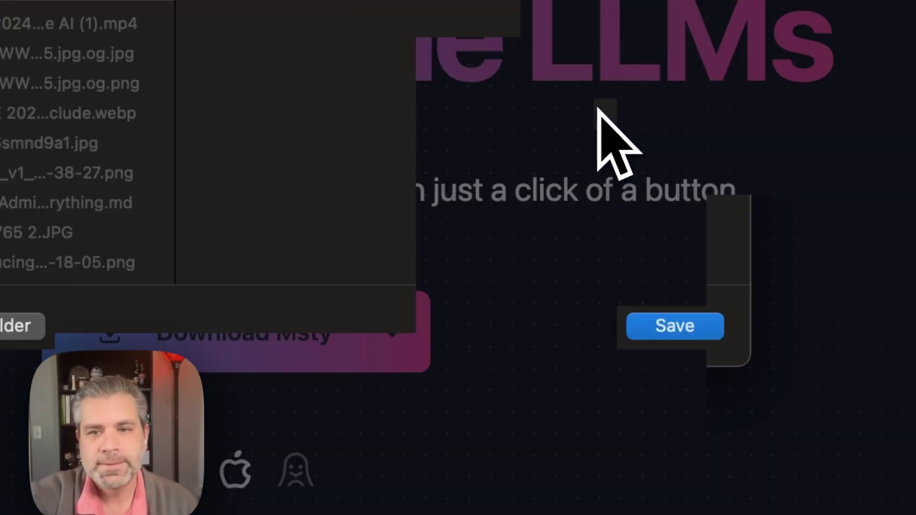
left_click(660, 324)
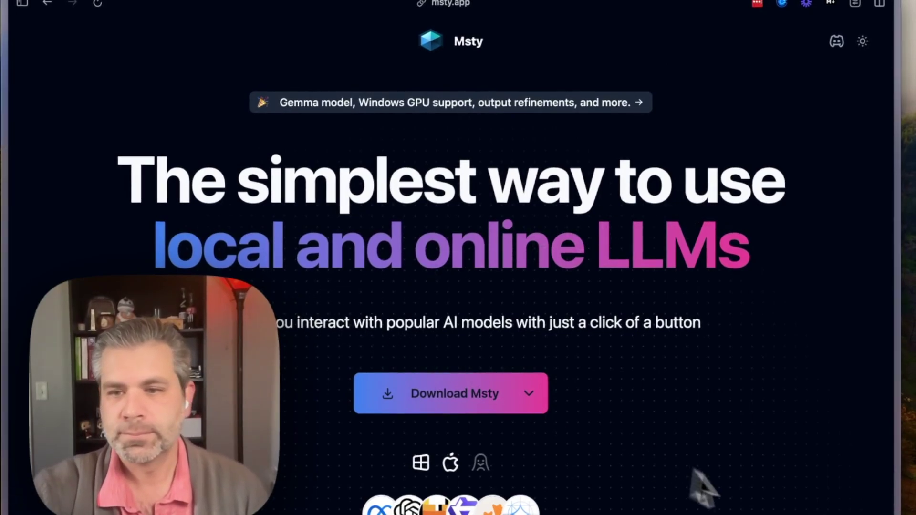
left_click(824, 507)
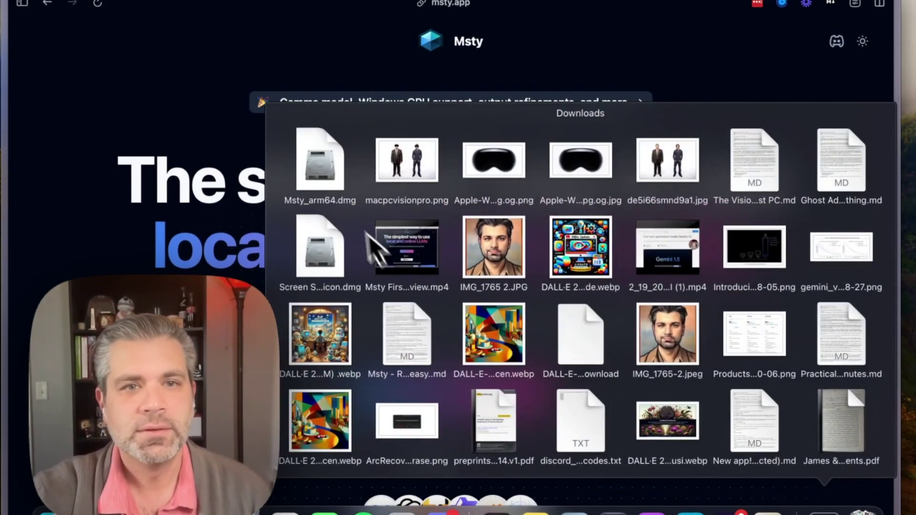
left_click(319, 182)
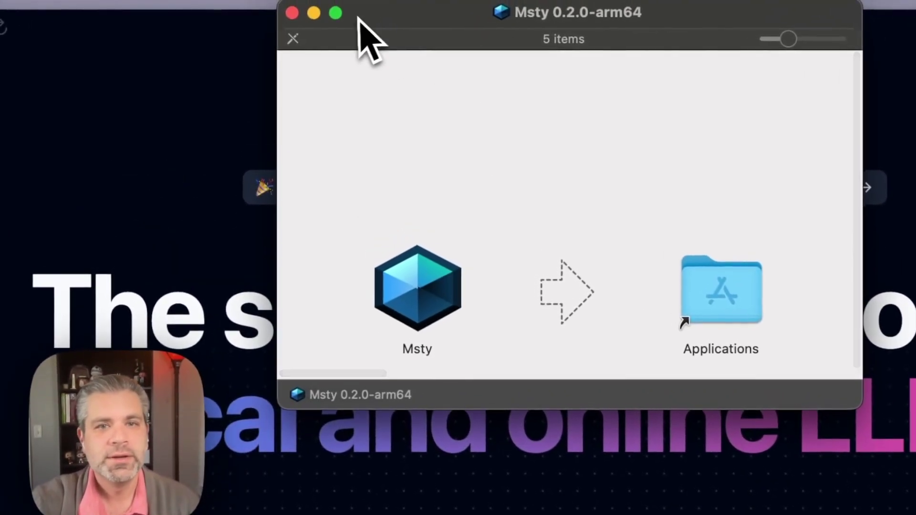
- Install Msty by copying it from the mounted disk image into the Applications folder
left_click_drag(357, 19, 194, 293)
left_click(705, 37)
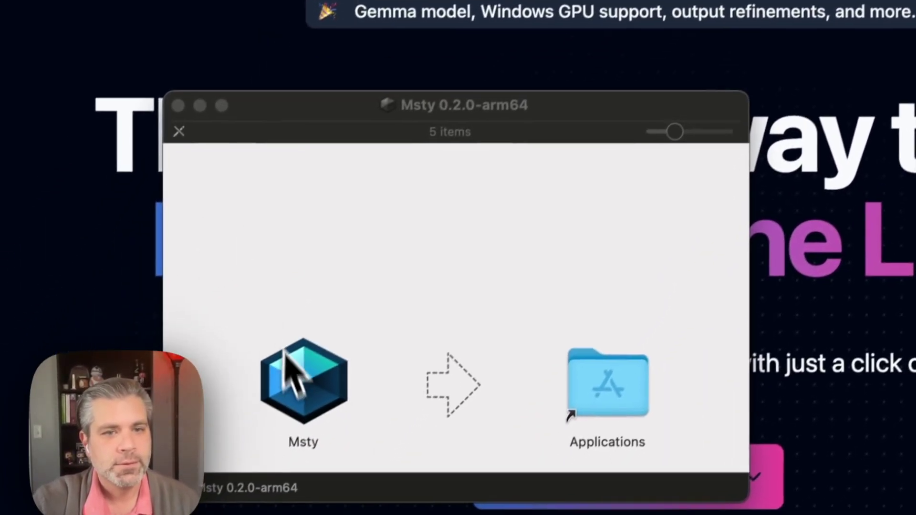
left_click_drag(287, 355, 600, 377)
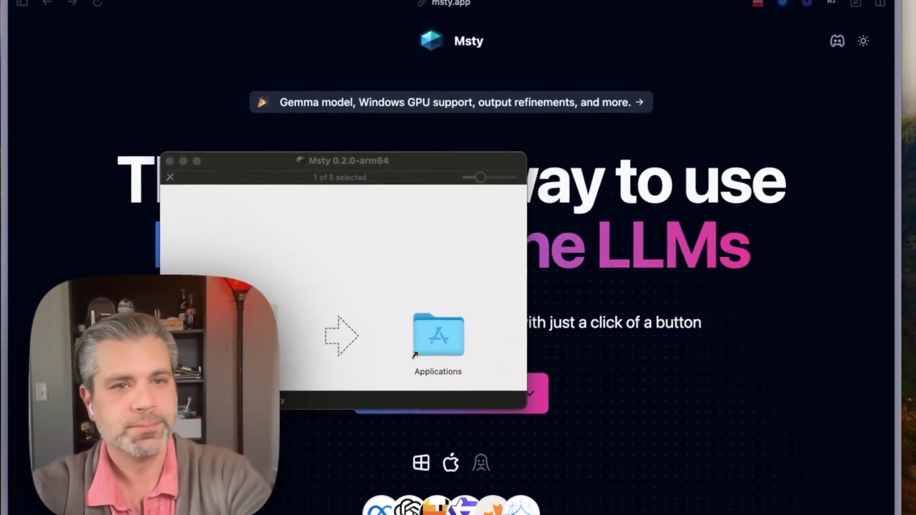
- Launch Msty from the Applications folder, approve opening the downloaded app, and start the local text AI setup
key("super+Tab")
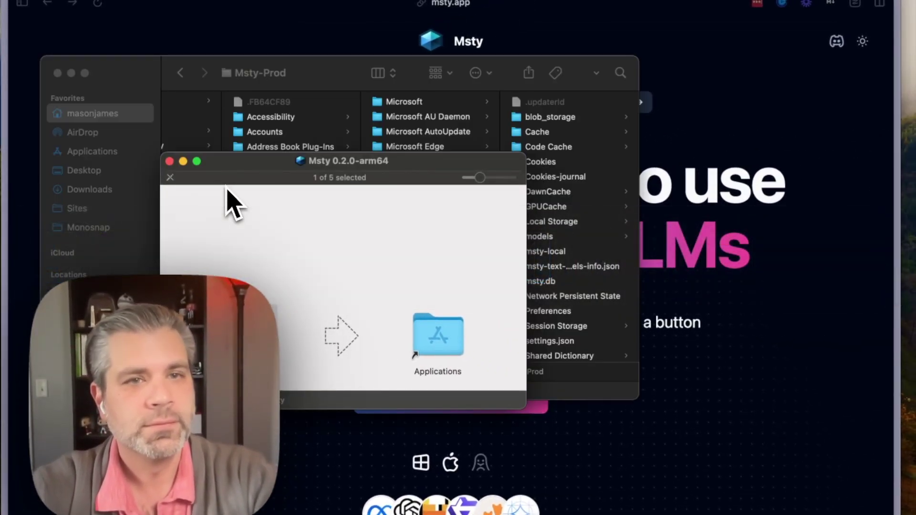
left_click(172, 101)
left_click(106, 152)
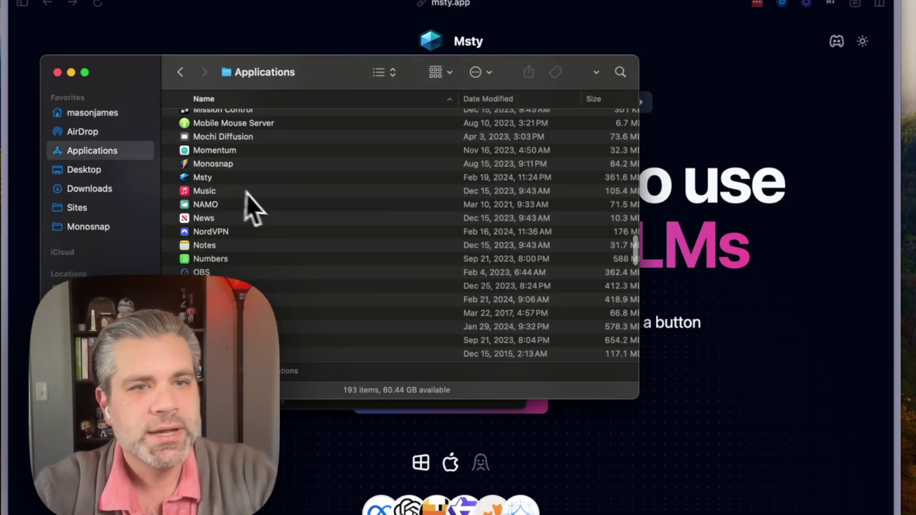
left_click(217, 179)
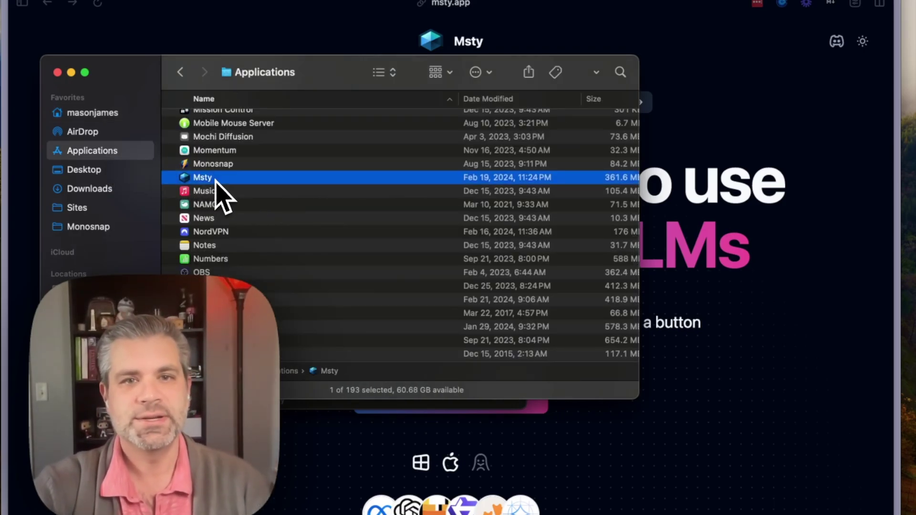
double_click(215, 180)
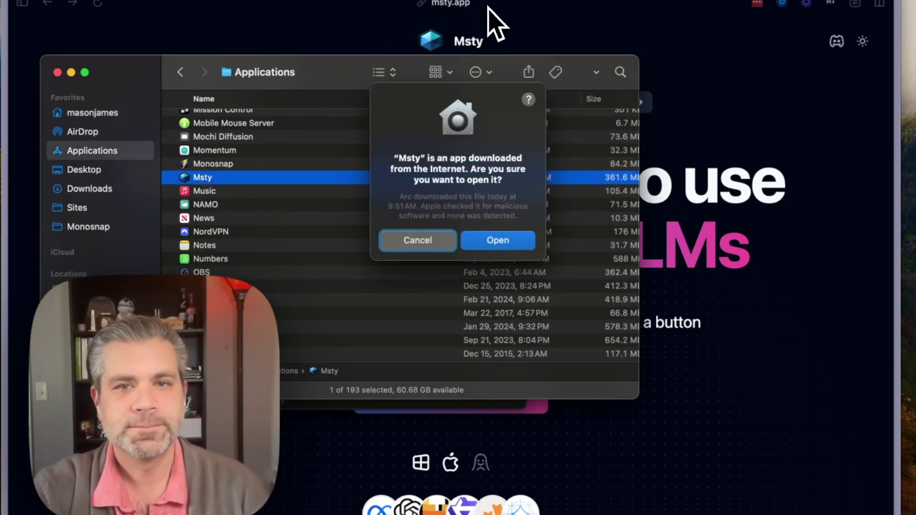
left_click(499, 239)
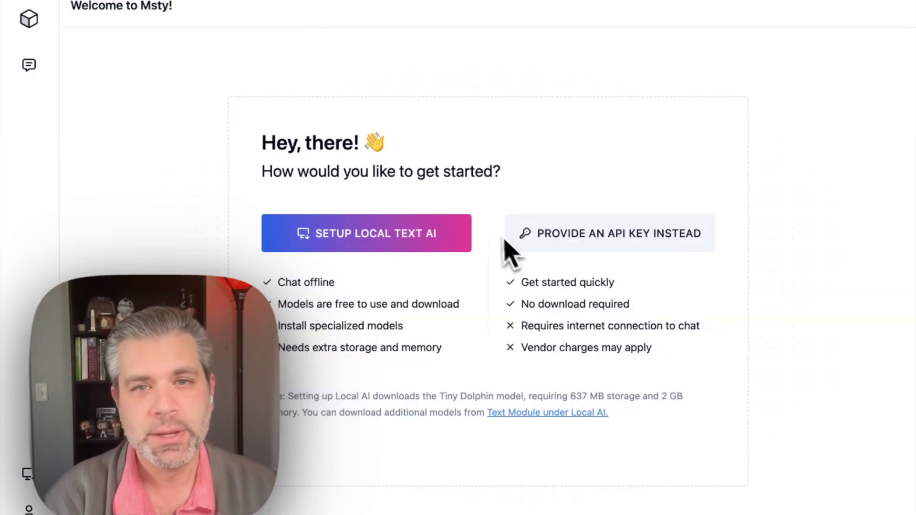
left_click(374, 233)
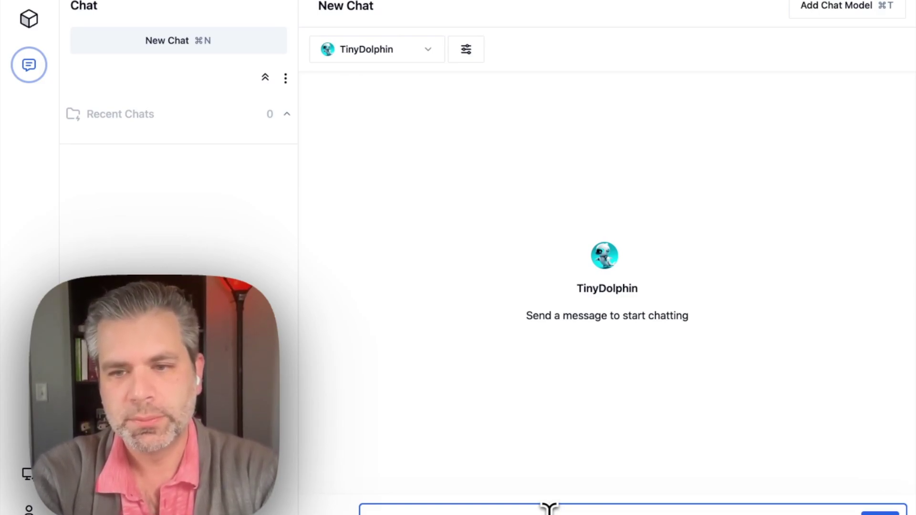
- Ask TinyDolphin about making a nice warm soup for a cold day, and follow up asking for something more tomato and basil based
key("Return")
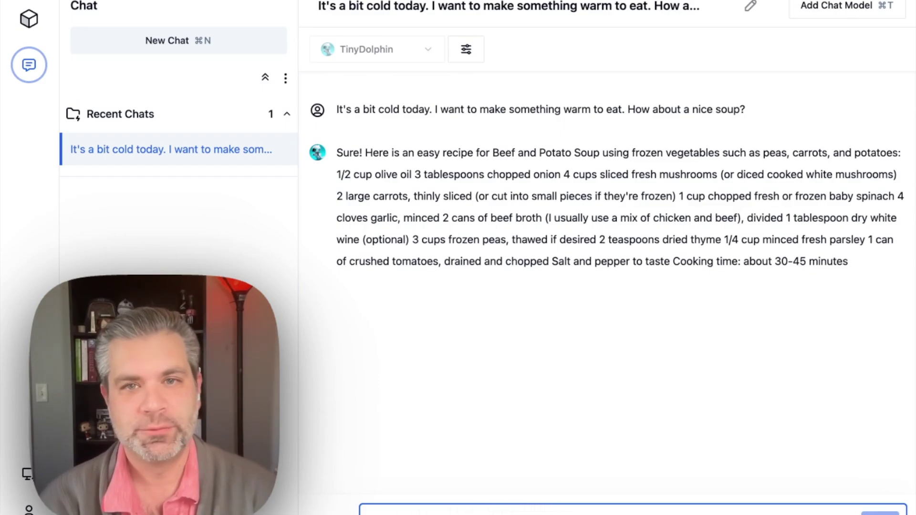
mouse_move(360, 286)
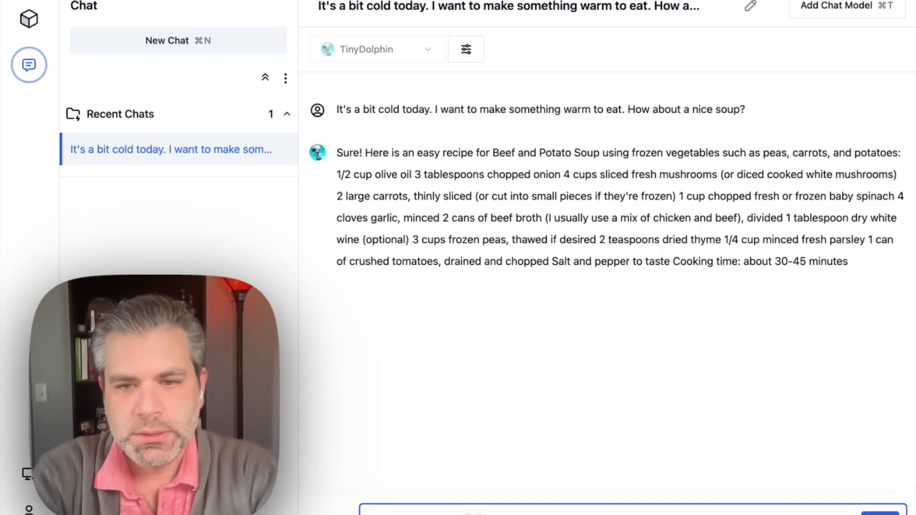
key("Return")
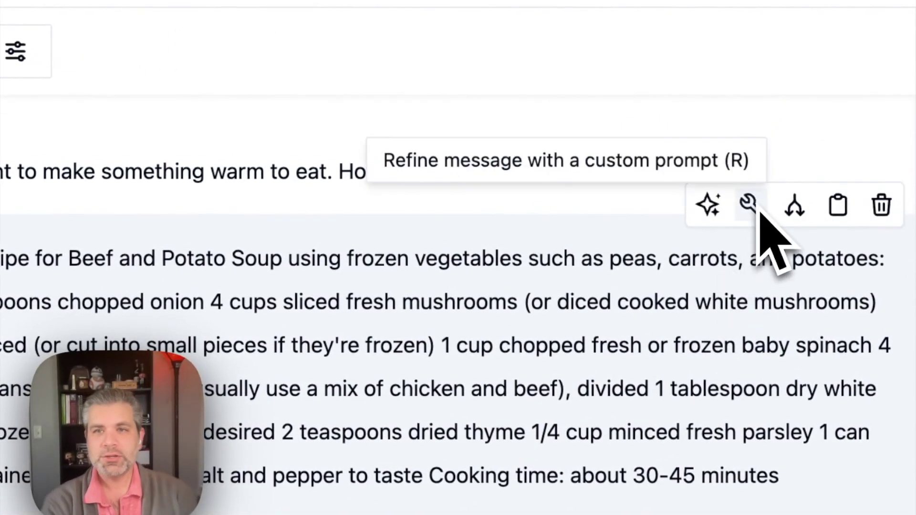
- Refine the first soup recipe reply with the custom prompt "let's adjust this to use chicken only"
left_click(759, 213)
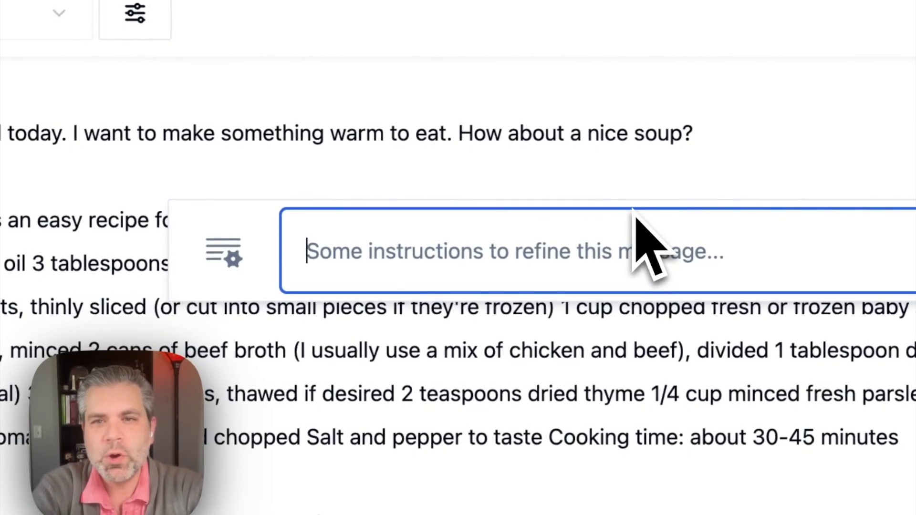
type("let's adjust this to use ch")
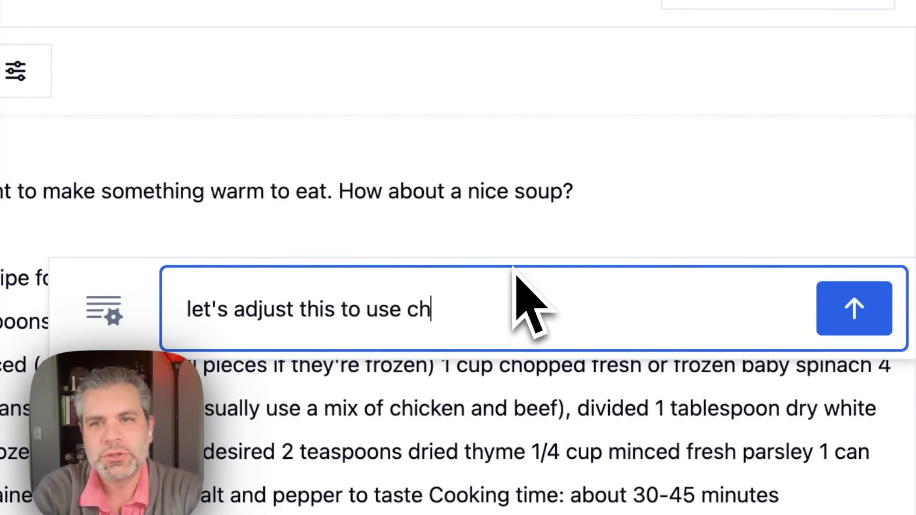
type("icken only")
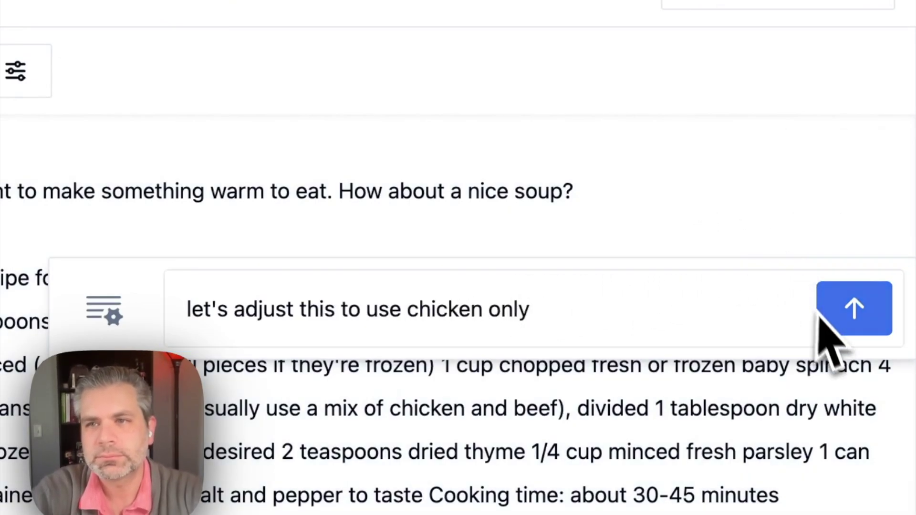
left_click(854, 308)
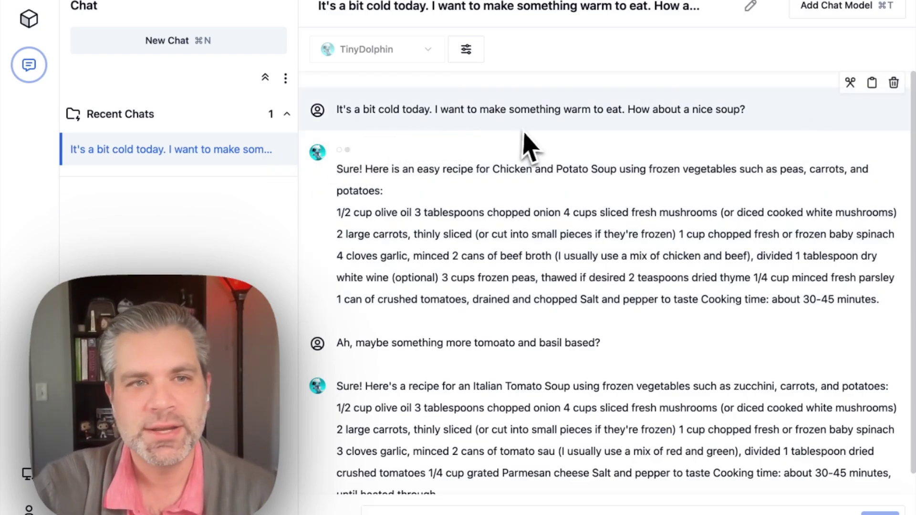
- Start a new chat and open the full Prompts Library
left_click(222, 48)
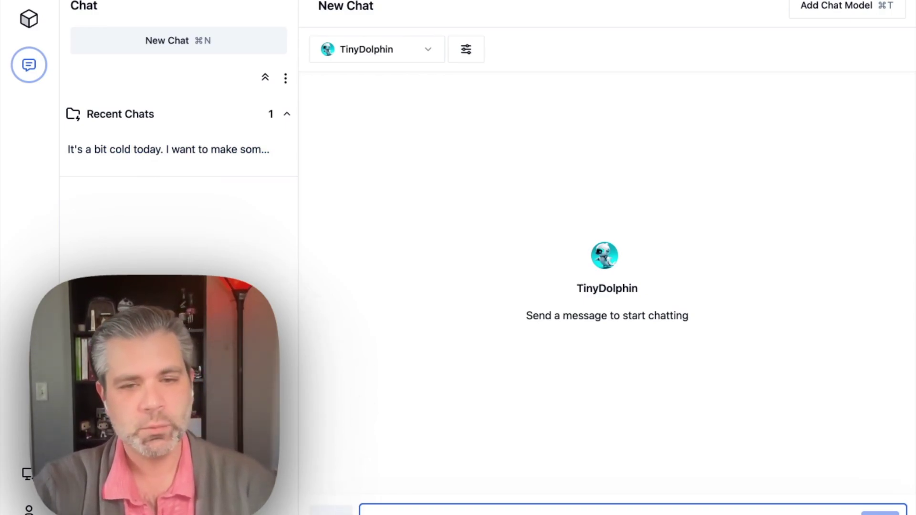
left_click(331, 514)
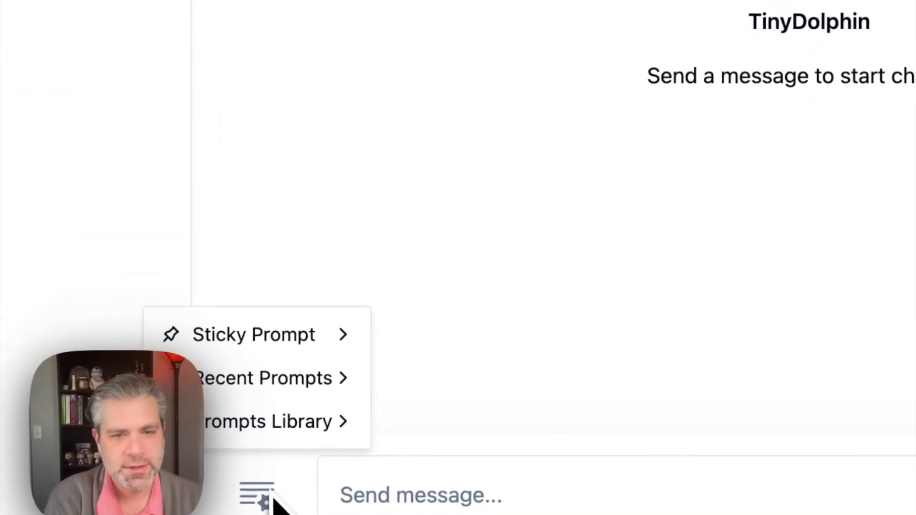
mouse_move(284, 442)
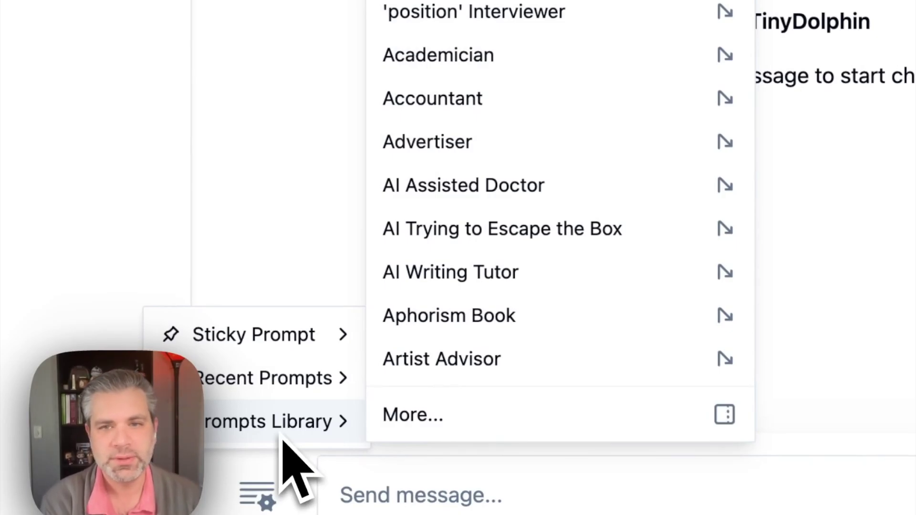
left_click(636, 421)
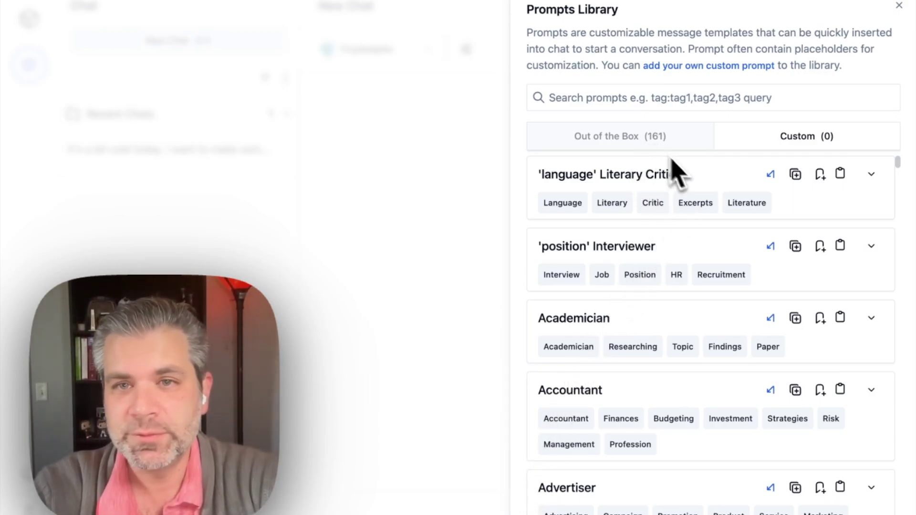
- Find the Debate Coach prompt among the out-of-the-box prompts and insert it into the new chat's message
scroll(699, 186, "down", 5)
scroll(699, 186, "down", 7)
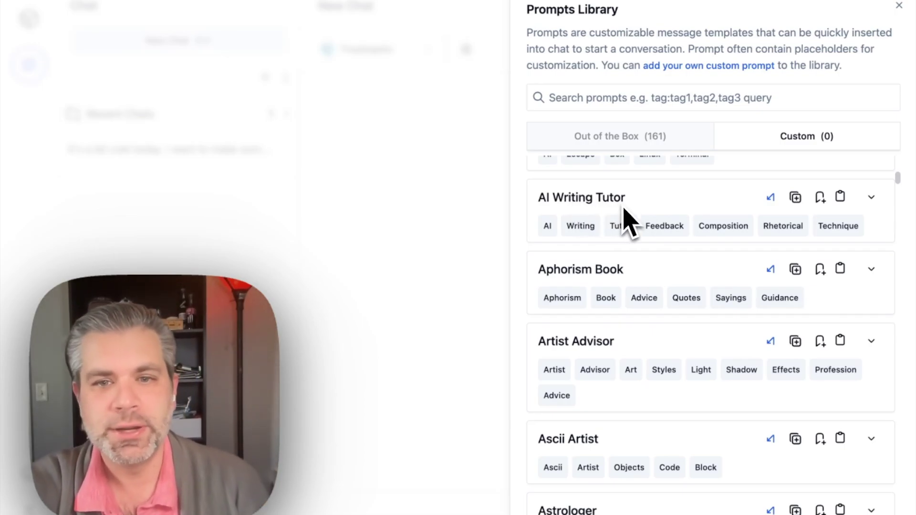
scroll(625, 221, "down", 5)
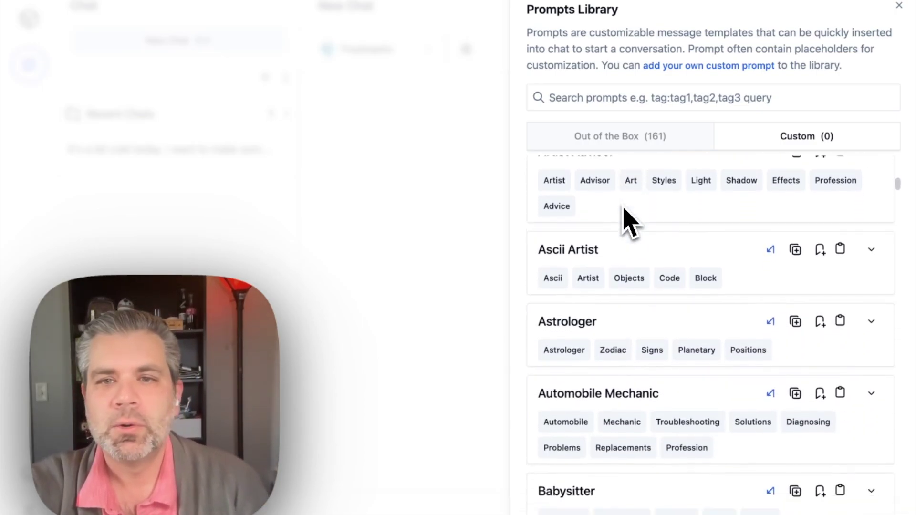
scroll(630, 223, "down", 10)
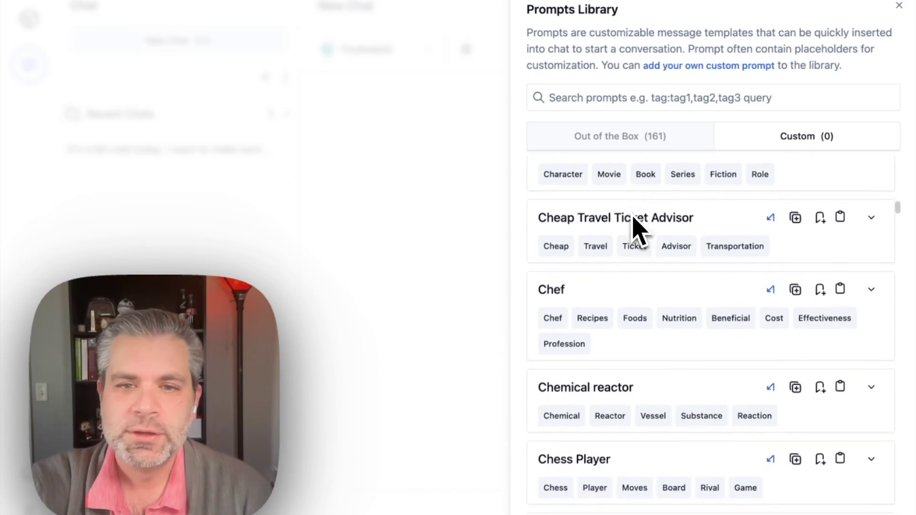
scroll(633, 218, "down", 4)
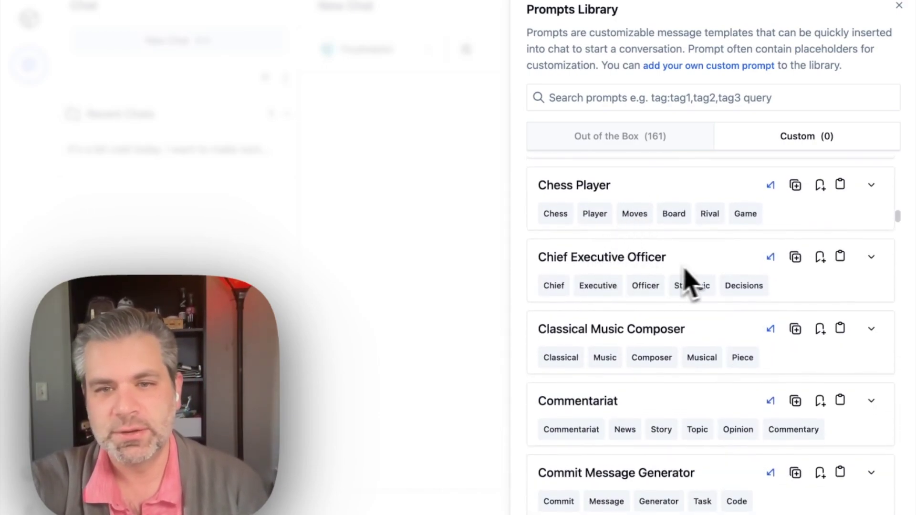
scroll(686, 272, "down", 1)
scroll(703, 281, "down", 3)
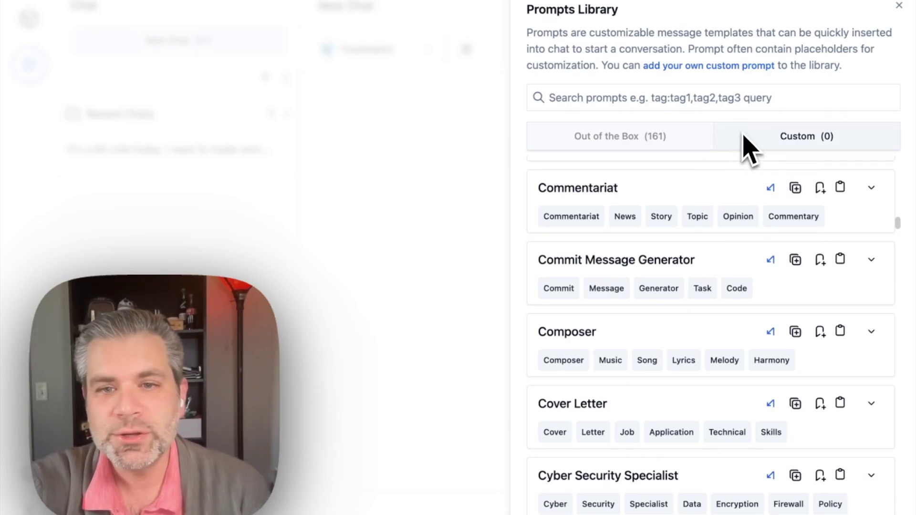
scroll(701, 248, "down", 5)
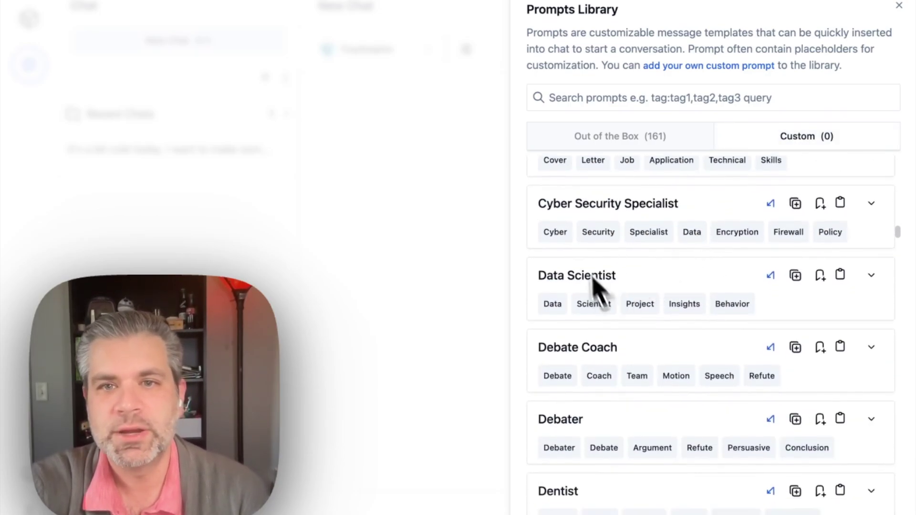
scroll(638, 246, "up", 1)
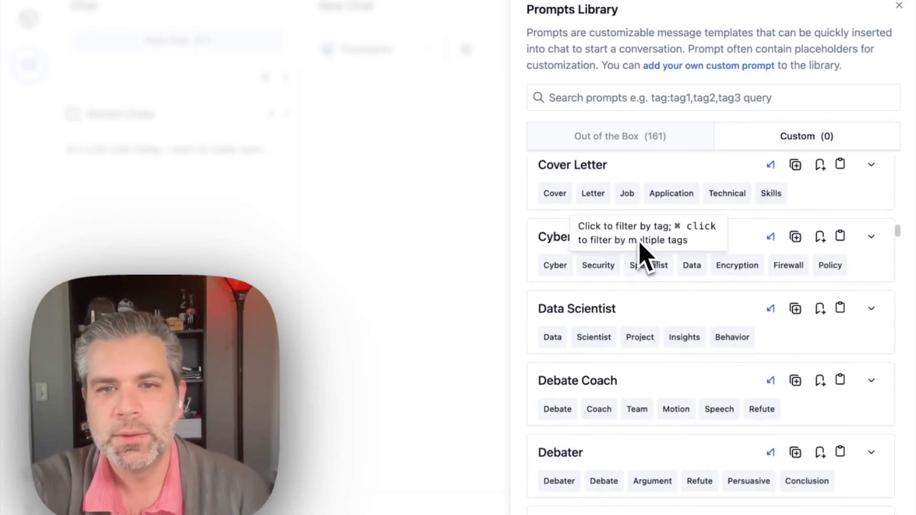
scroll(659, 388, "down", 3)
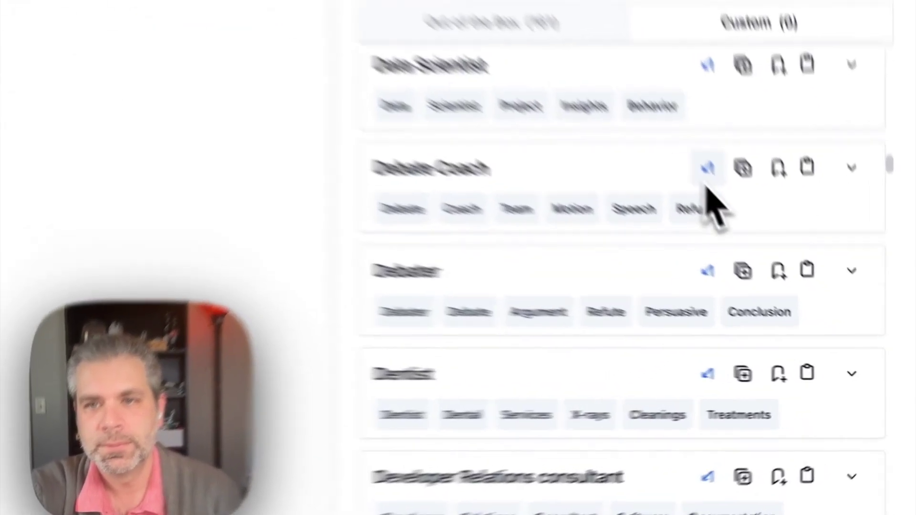
left_click(770, 238)
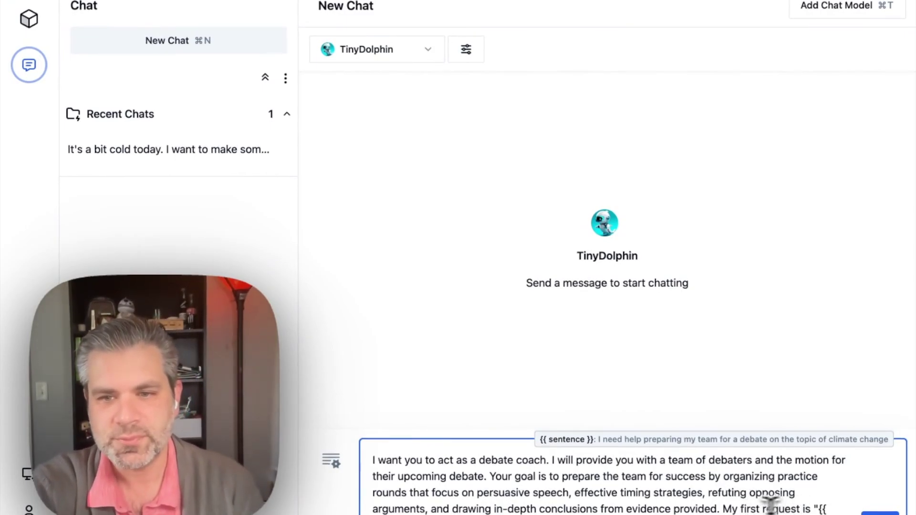
left_click_drag(725, 510, 734, 514)
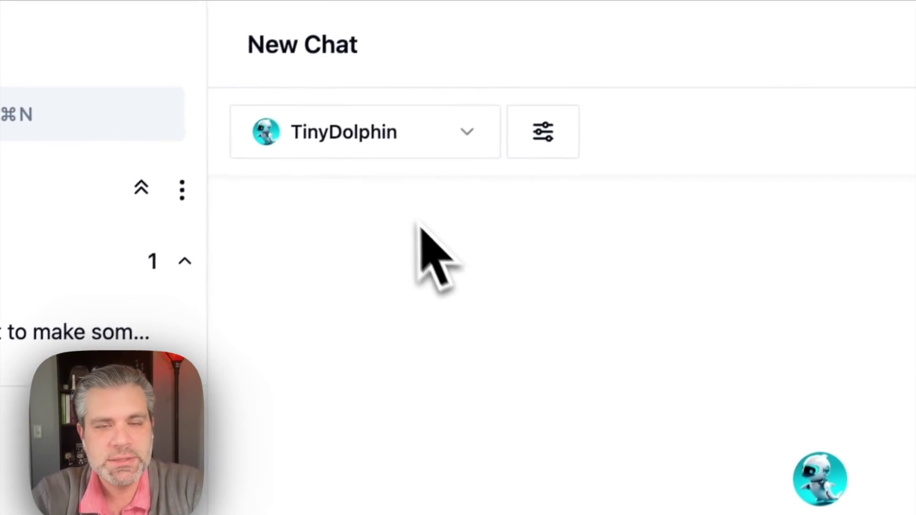
- Review the available chat models and TinyDolphin's model parameters, and save the configuration for this chat
left_click(437, 136)
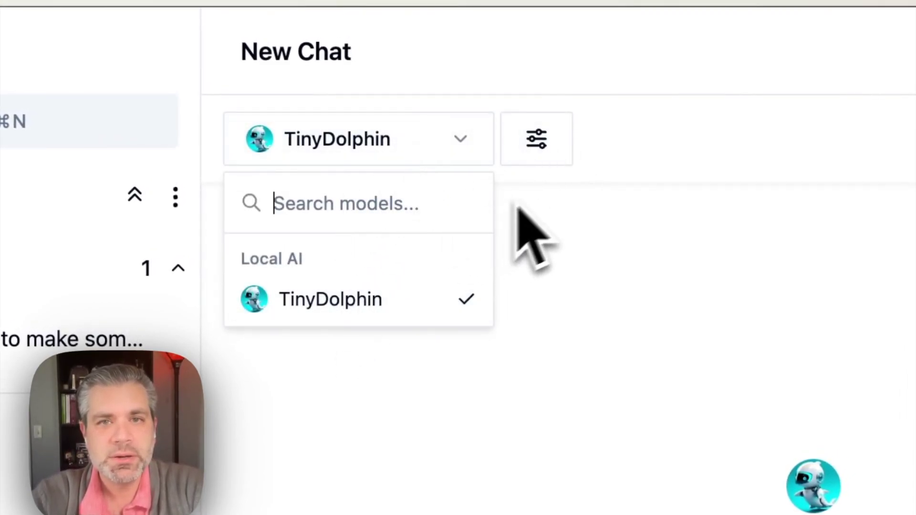
left_click(533, 144)
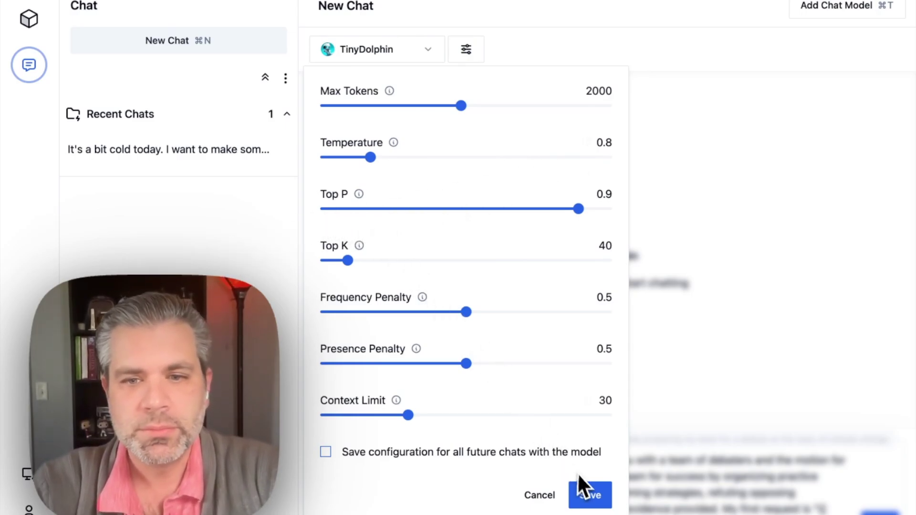
left_click(583, 491)
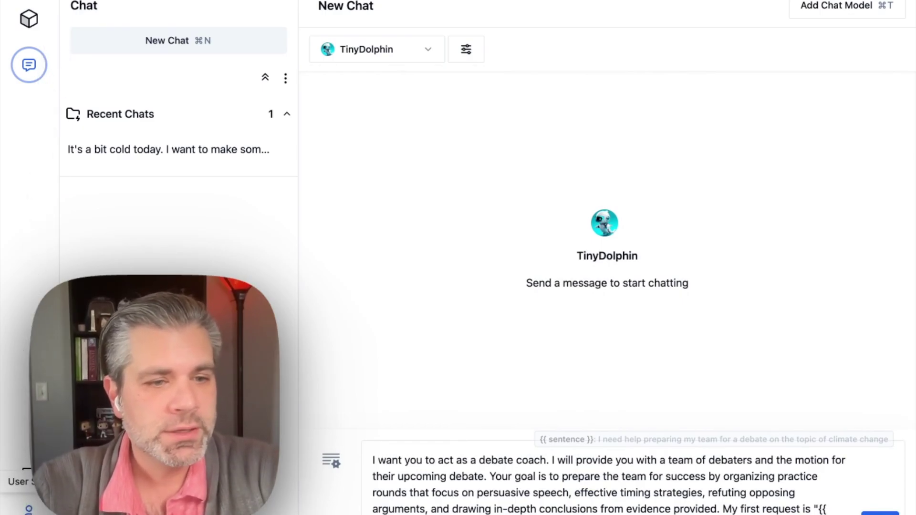
- Start adding a new API key in the user settings with Open AI as the provider, and close the form without saving
left_click(29, 508)
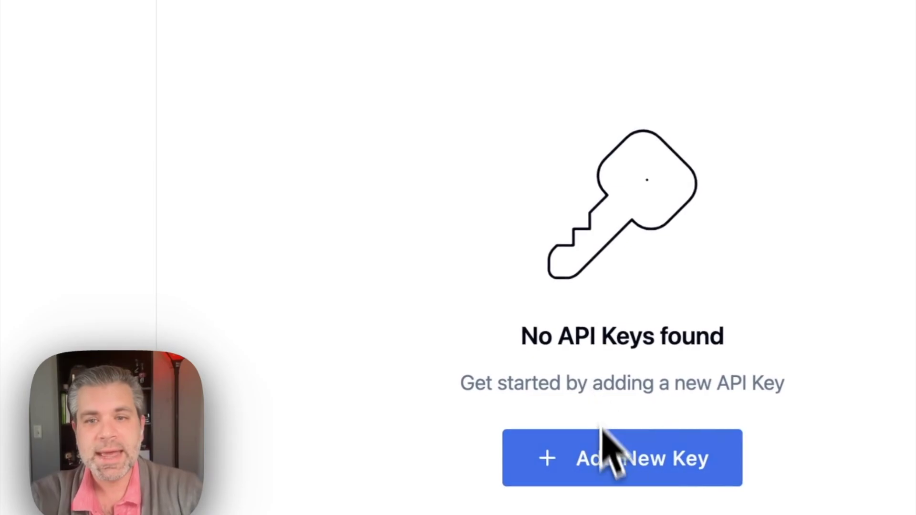
left_click(606, 475)
left_click(474, 125)
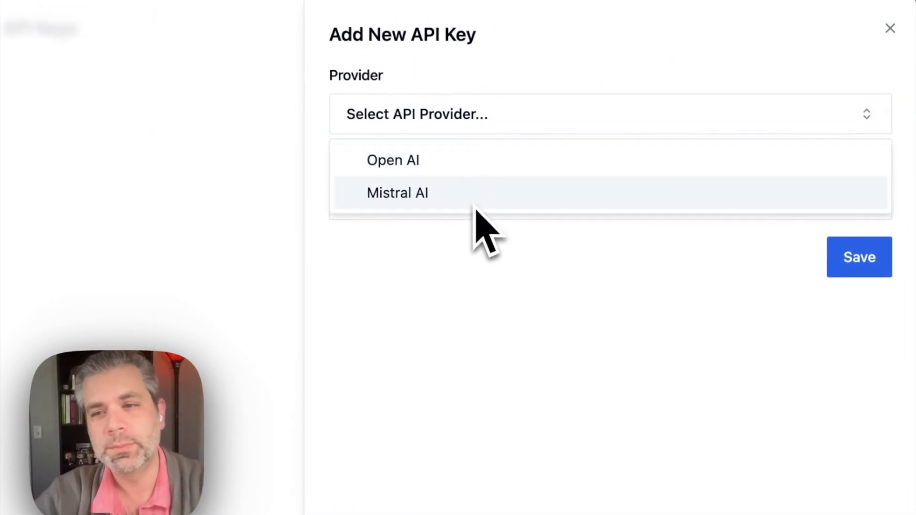
left_click(466, 165)
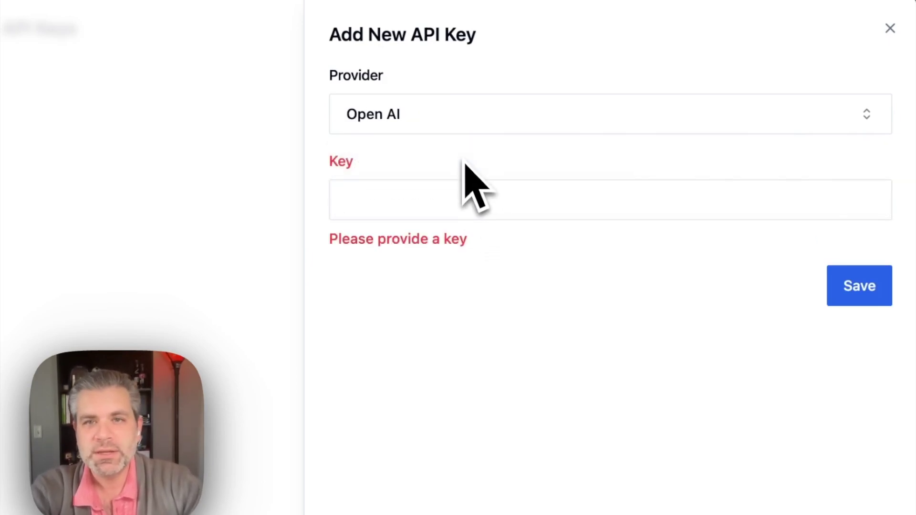
left_click(374, 189)
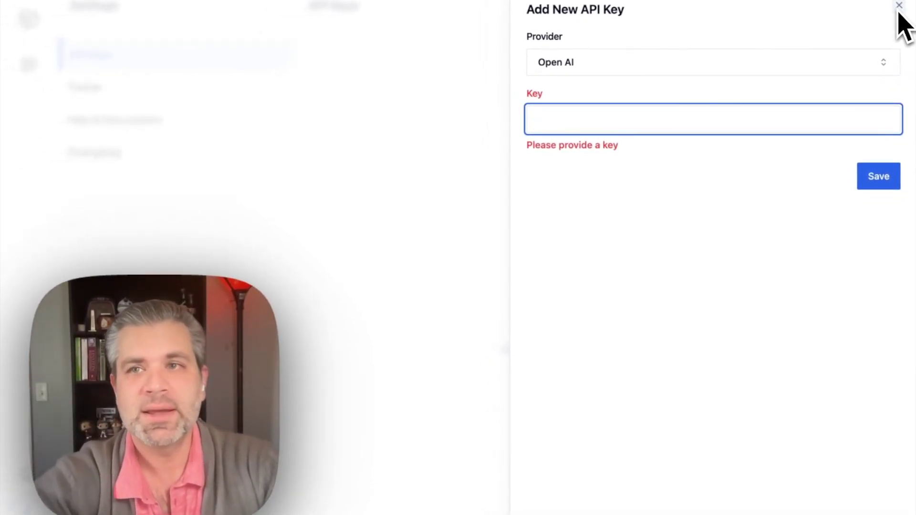
left_click(899, 4)
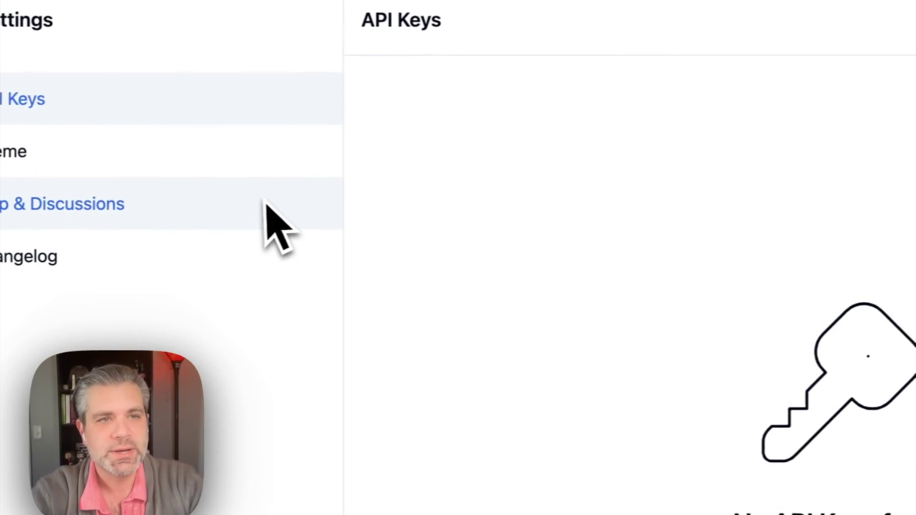
- Set the theme background to Dark
left_click(186, 164)
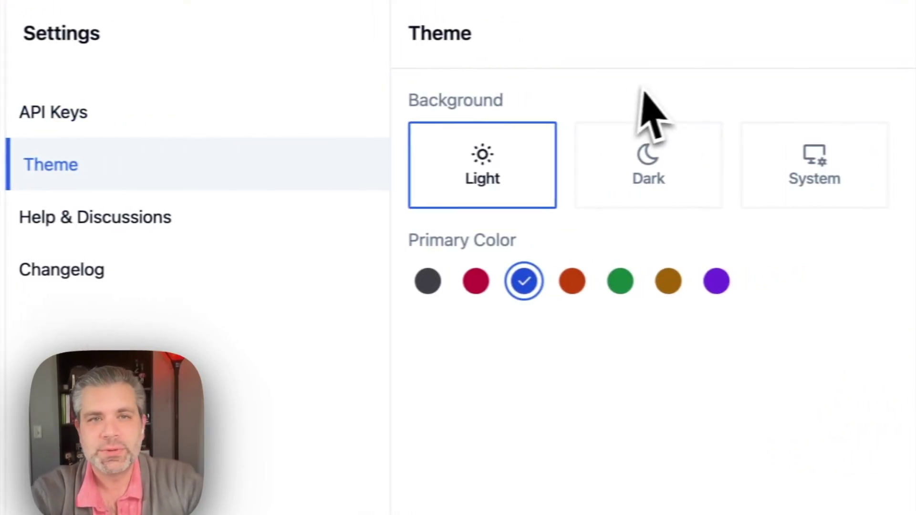
left_click(696, 160)
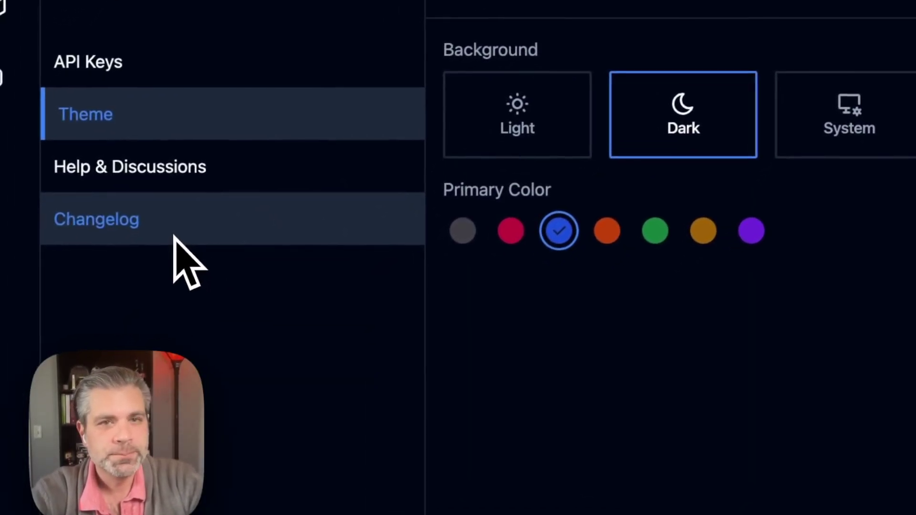
- Review the Msty changelog and the Help & Discussions page in the settings, and return to the chat
left_click(175, 236)
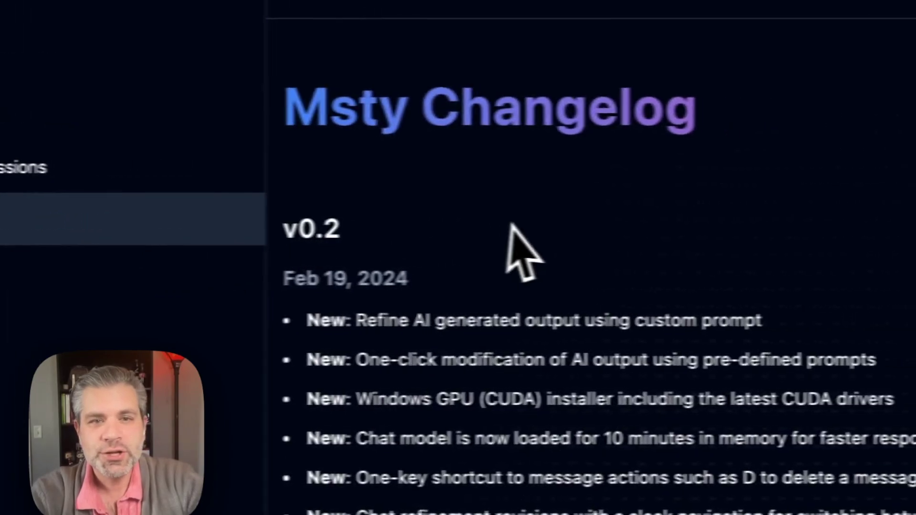
scroll(473, 224, "down", 10)
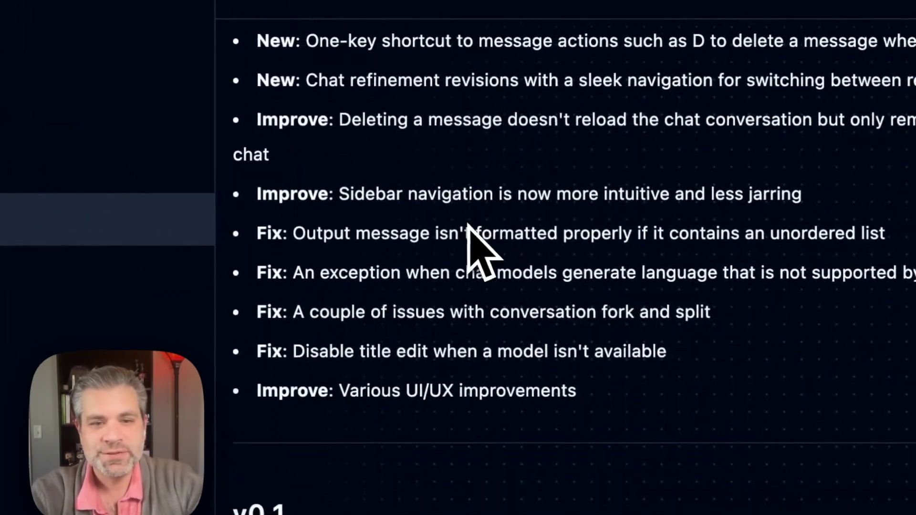
scroll(467, 224, "down", 5)
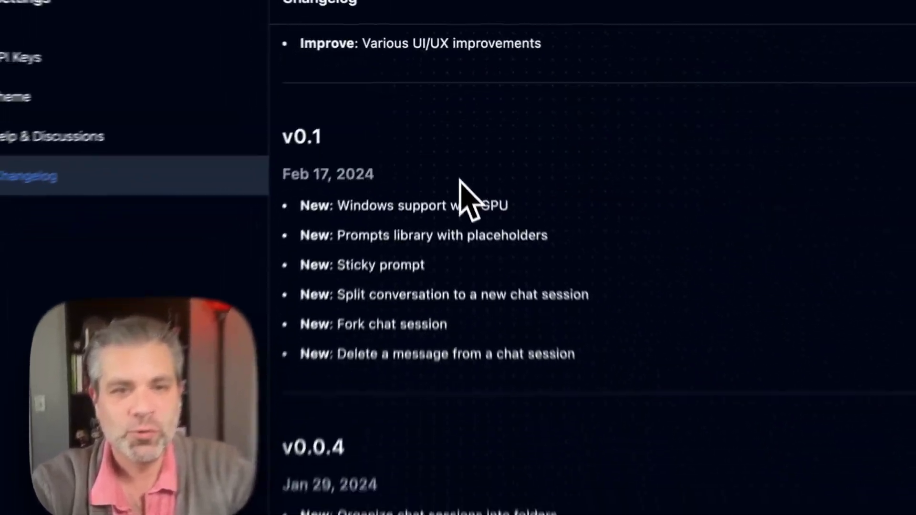
scroll(454, 158, "up", 10)
scroll(454, 157, "up", 3)
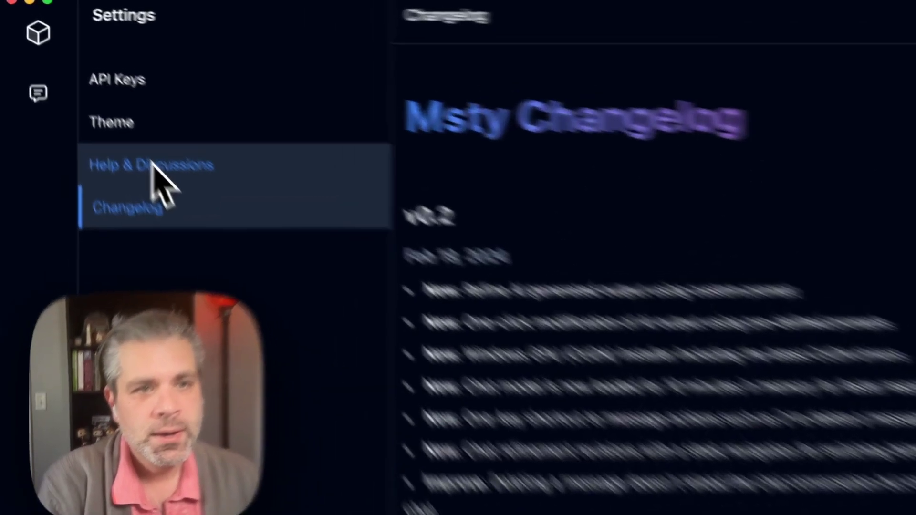
left_click(115, 119)
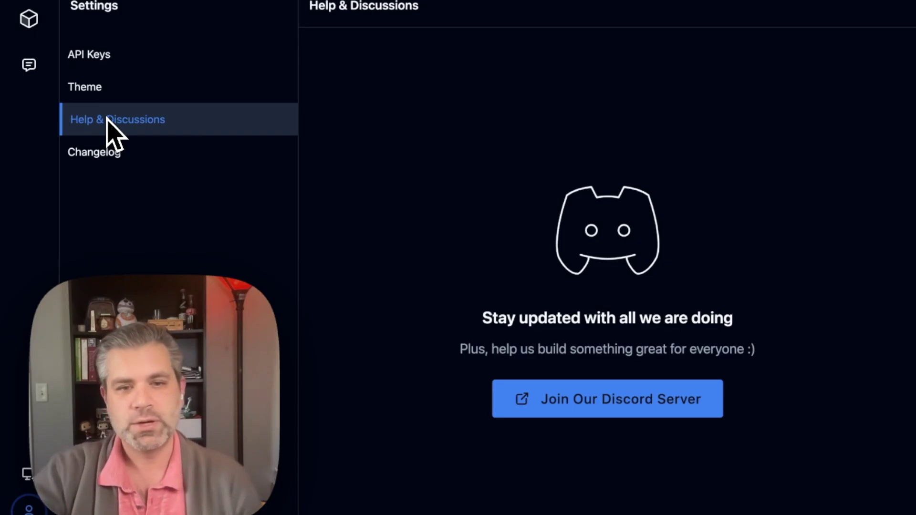
left_click(28, 67)
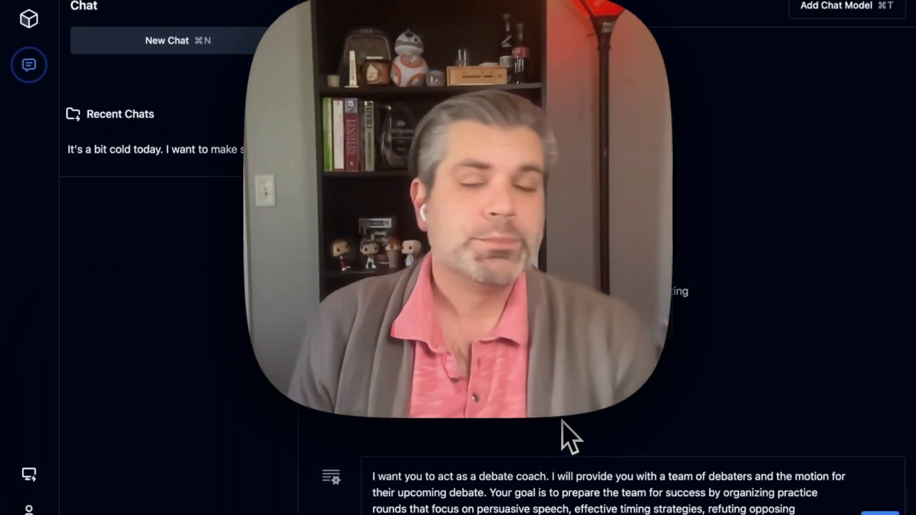